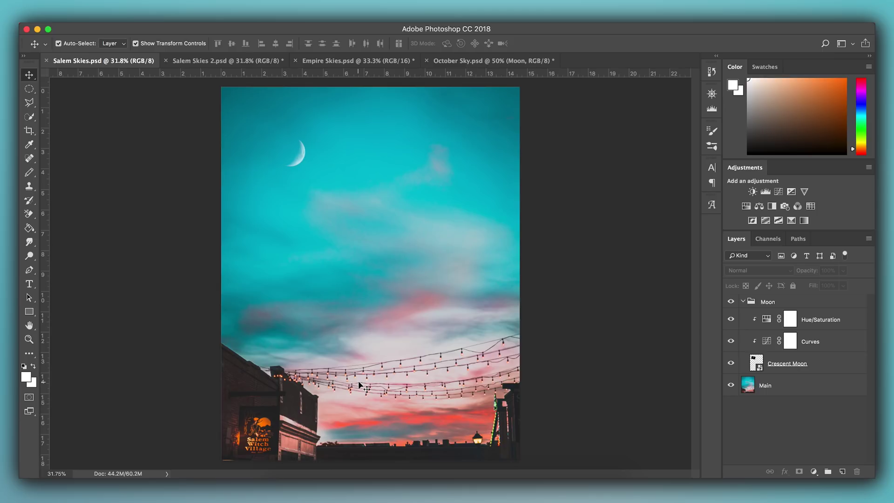
- Review the finished moon composites in Empire Skies.psd, October Sky.psd and Salem Skies.psd
left_click(354, 61)
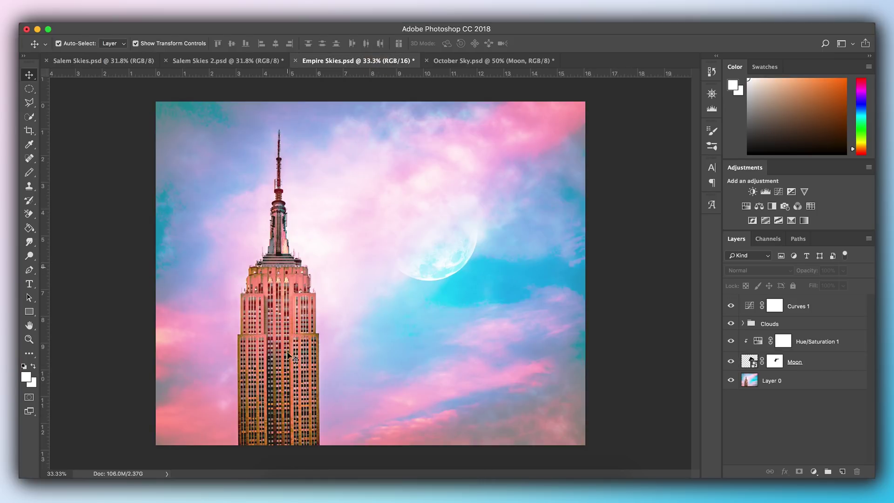
left_click(479, 61)
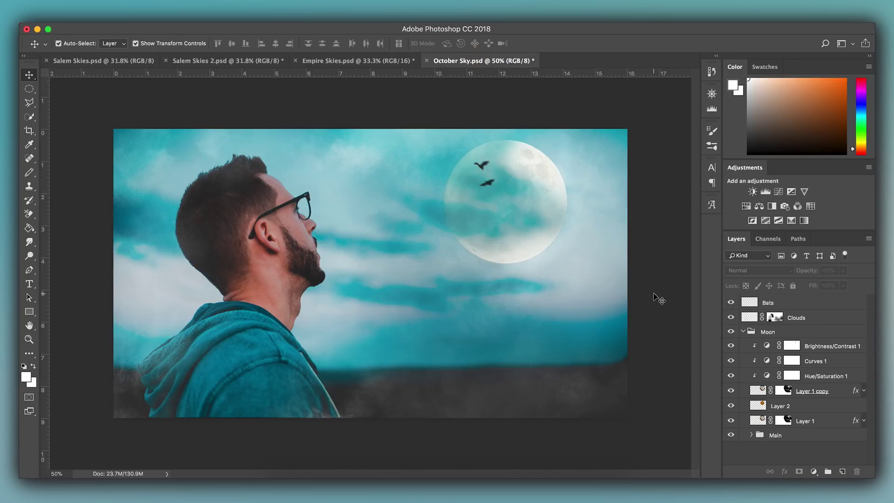
left_click(392, 64)
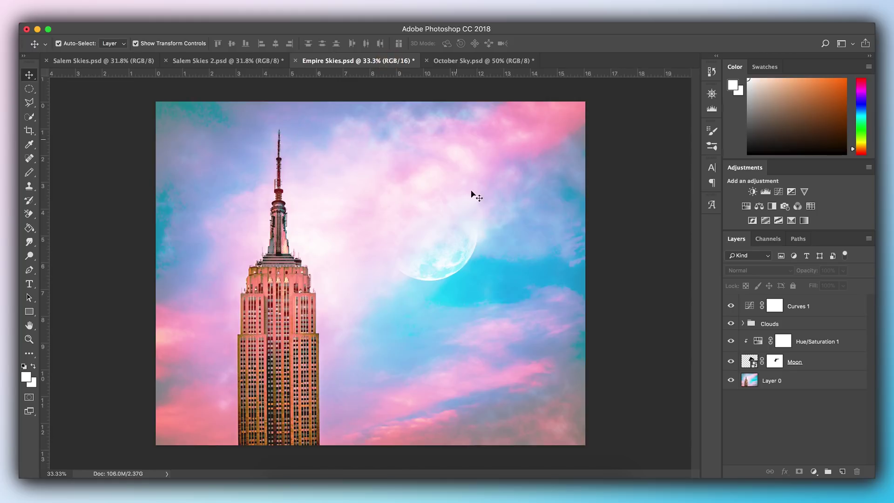
left_click(126, 60)
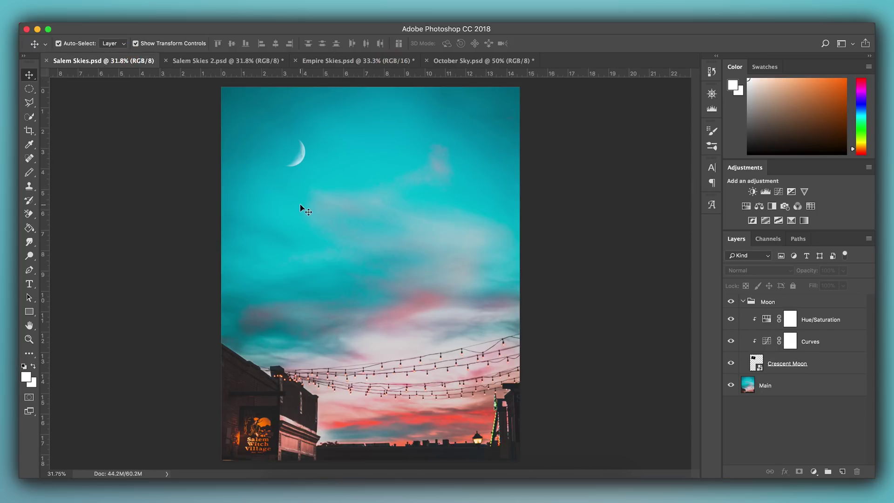
- Switch to Salem Skies 2.psd and place the Crescent Moon.jpg image into it as a new layer
key("ctrl+Tab")
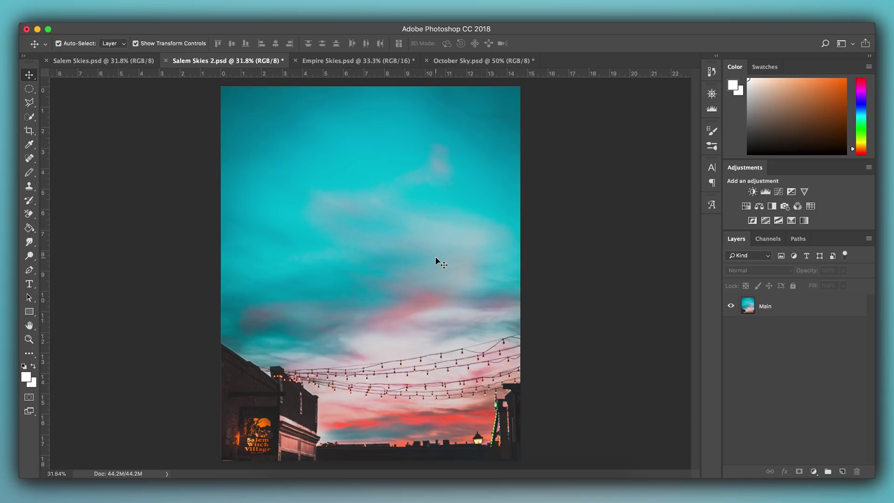
left_click_drag(436, 256, 594, 236)
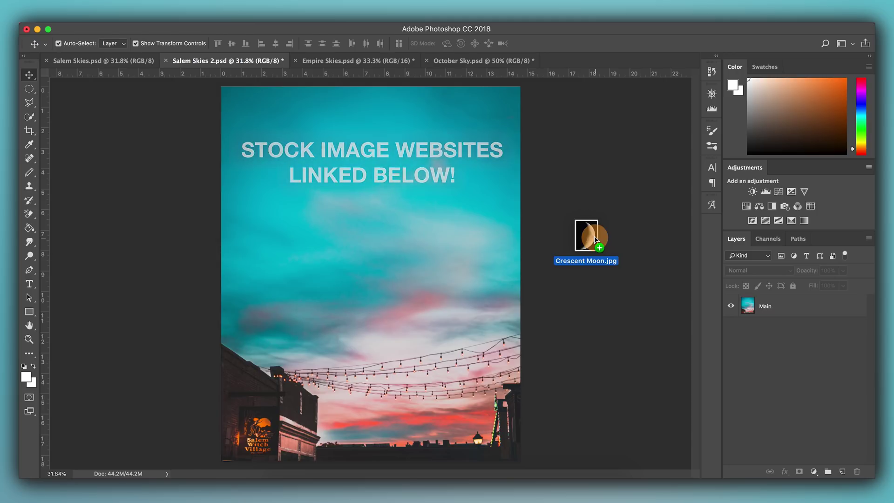
left_click_drag(595, 240, 336, 187)
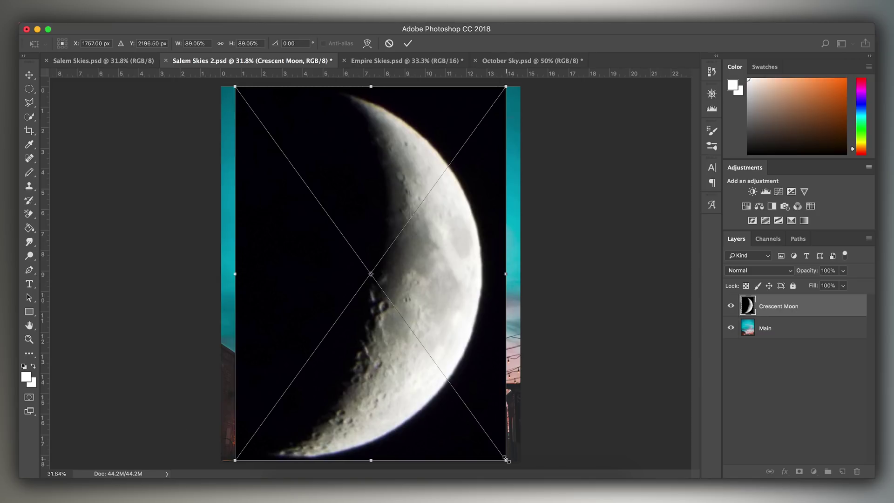
- Scale the placed crescent moon image down proportionally to about 13.4%
key("shift")
left_click_drag(506, 460, 318, 114)
key("shift")
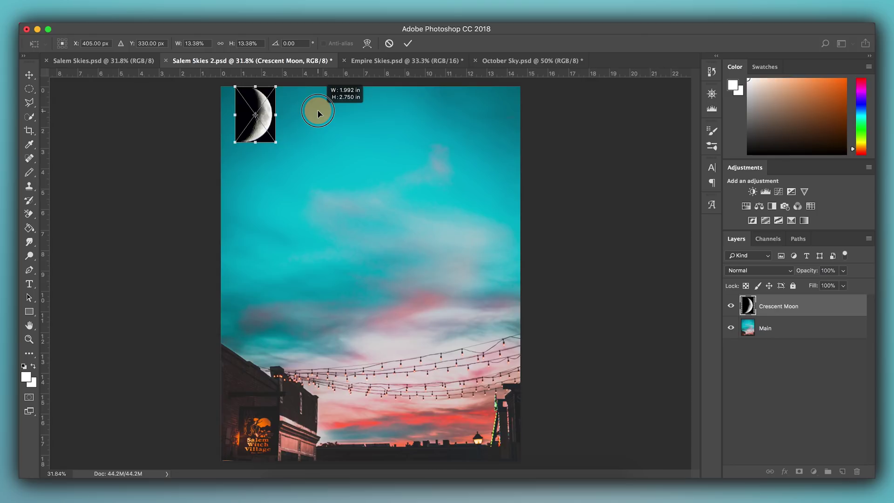
left_click_drag(318, 114, 318, 113)
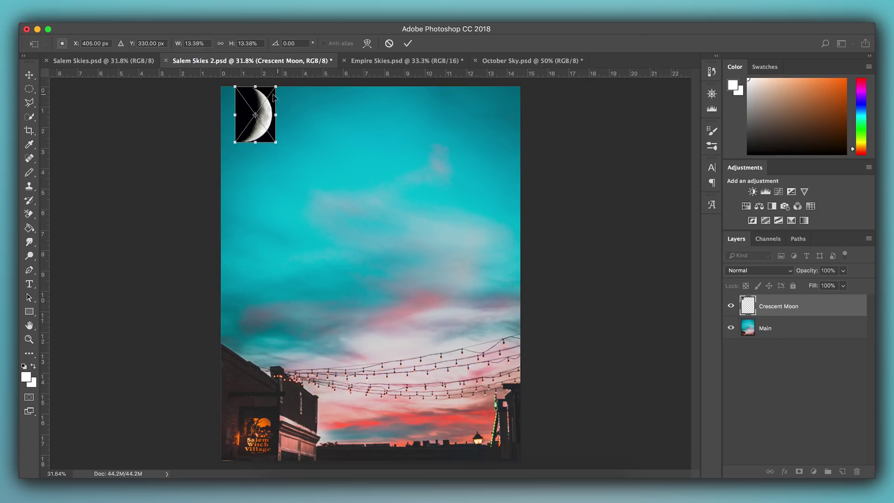
- Position the moon in the upper-left sky at about X 800 px, Y 960 px, rotate it about 15° clockwise, and commit the placement
left_click_drag(256, 100, 291, 174)
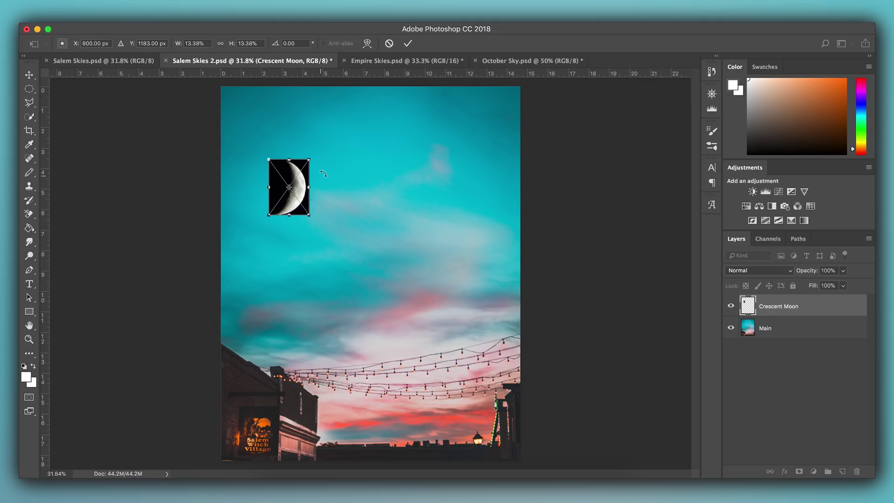
left_click_drag(321, 155, 335, 166)
left_click_drag(300, 192, 299, 175)
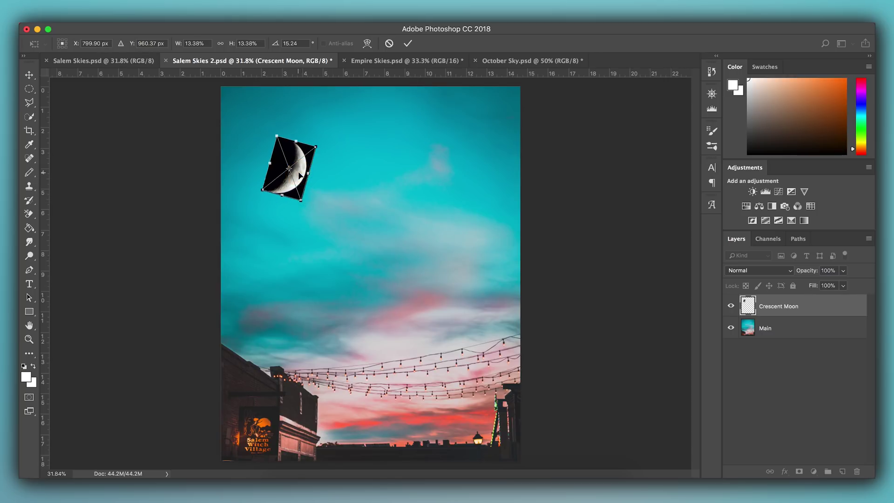
key("Return")
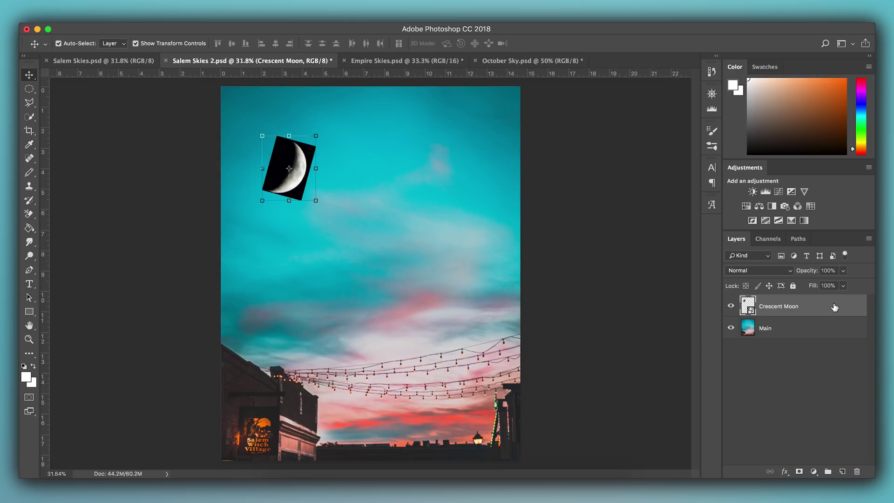
- Set the Crescent Moon layer's blending mode to Screen and deselect the layer
left_click(790, 271)
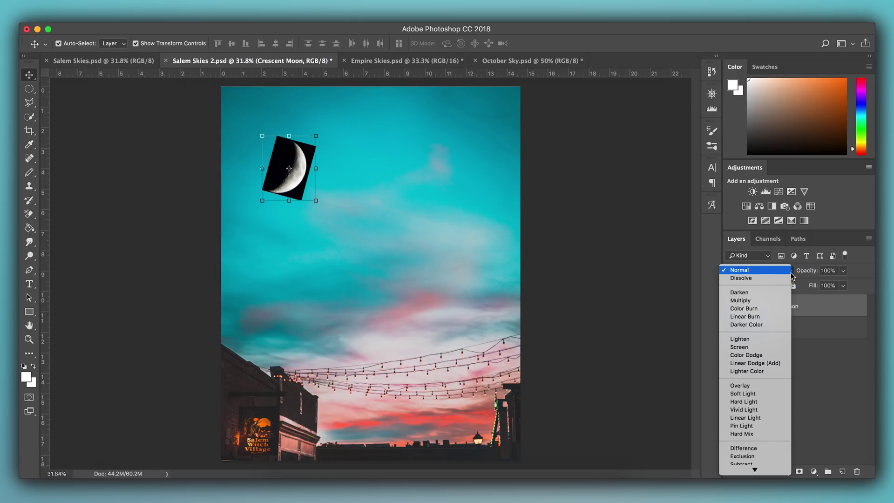
left_click(749, 346)
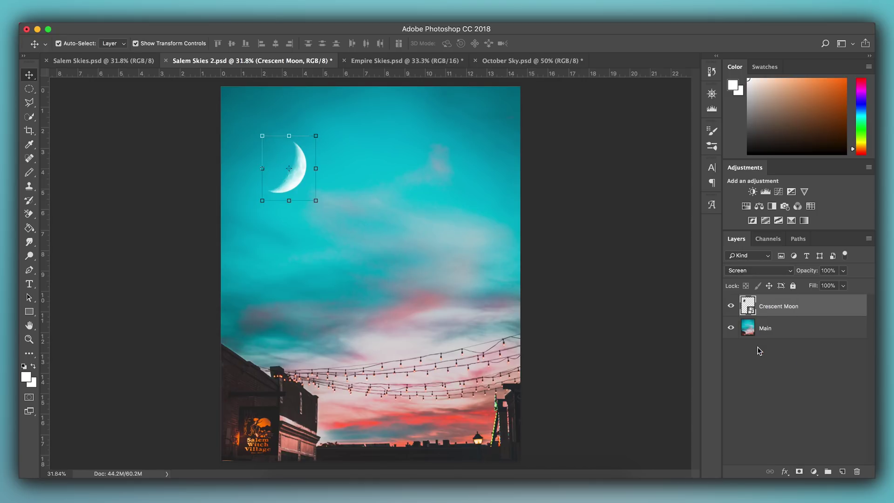
left_click(803, 349)
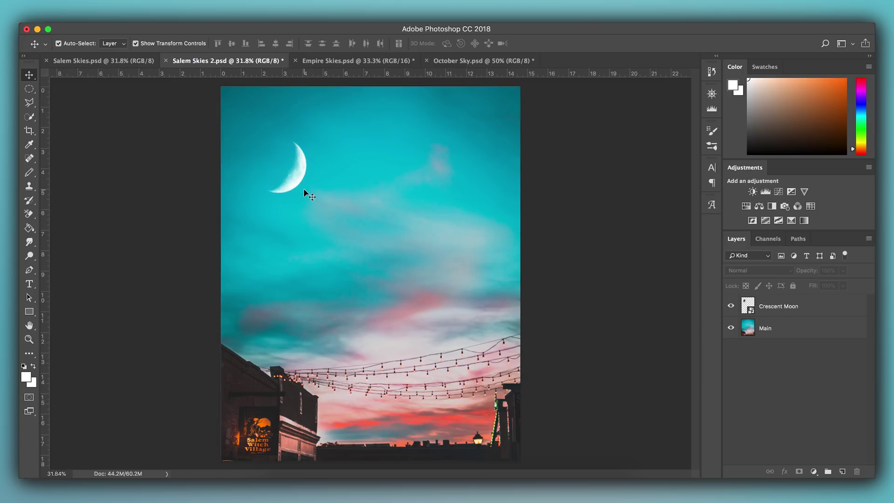
- Lower the Crescent Moon layer's opacity to 74% and deselect the layer
left_click(819, 306)
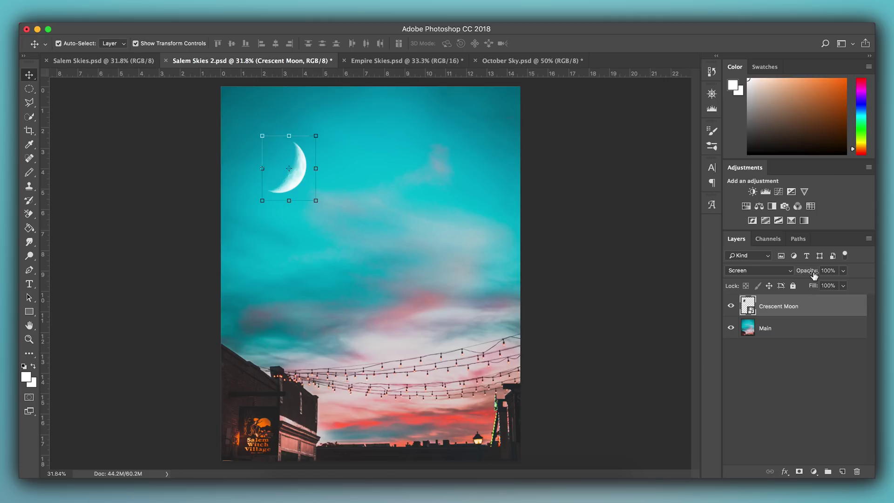
mouse_move(814, 275)
left_mouse_down()
mouse_move(790, 272)
mouse_move(800, 271)
left_mouse_up()
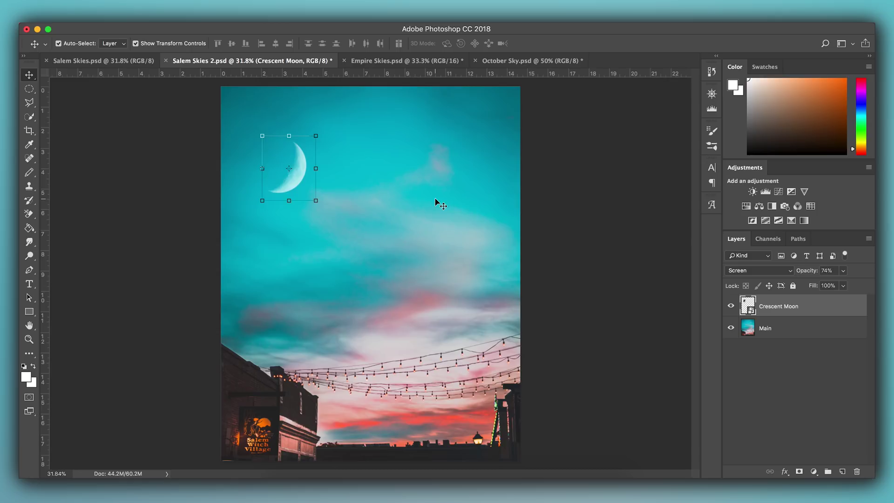
left_click(815, 387)
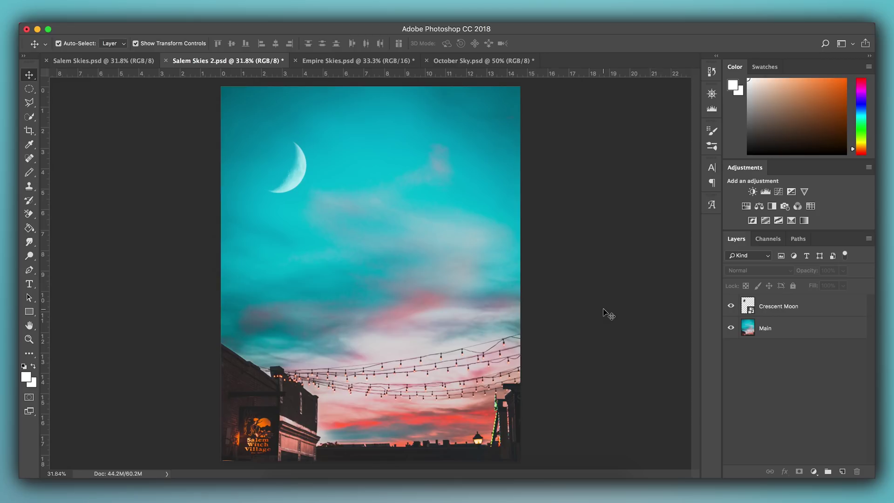
- Compare the moon before and after the opacity change by repeatedly undoing and redoing it
key("super+z")
key("super+z")
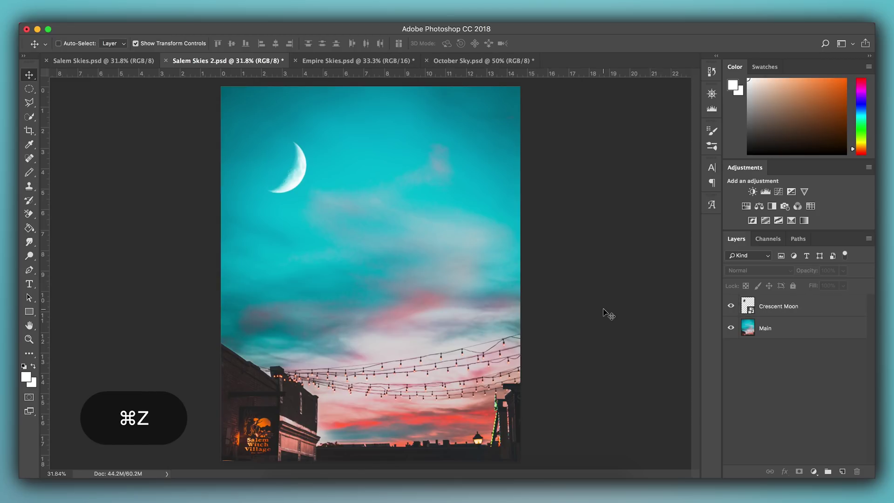
key("super+z")
key("super+z")
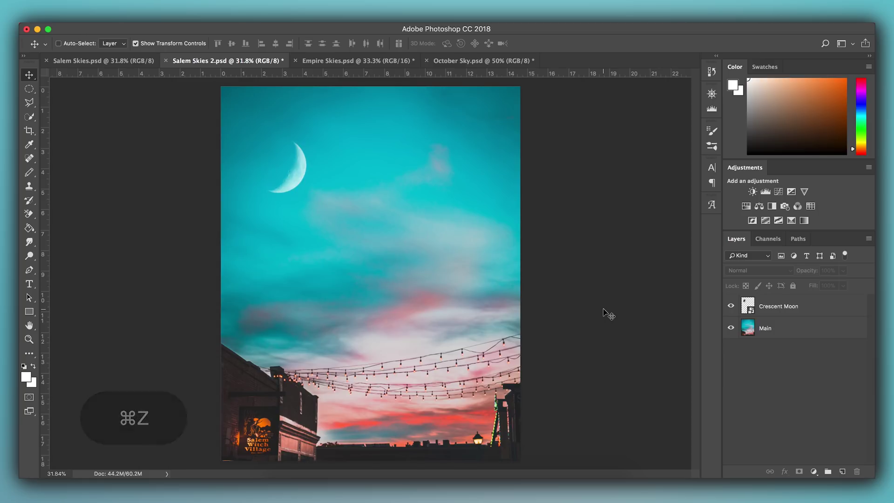
key("super+z")
key("super+z")
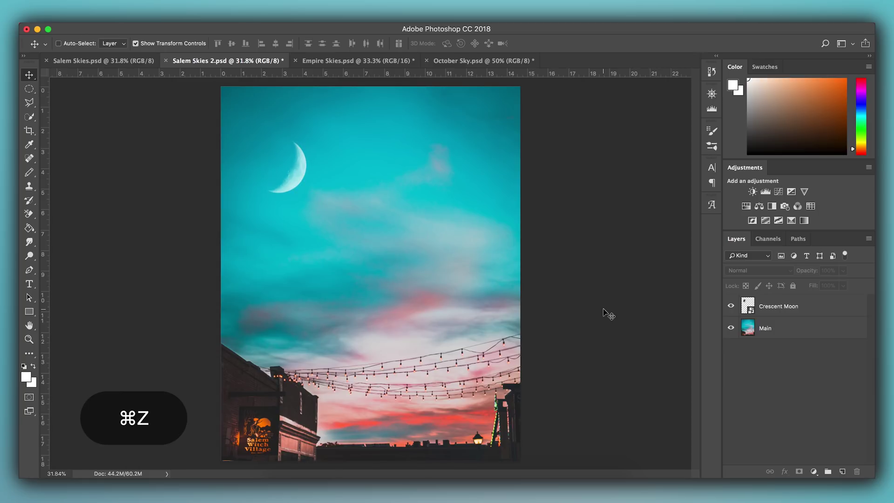
key("super")
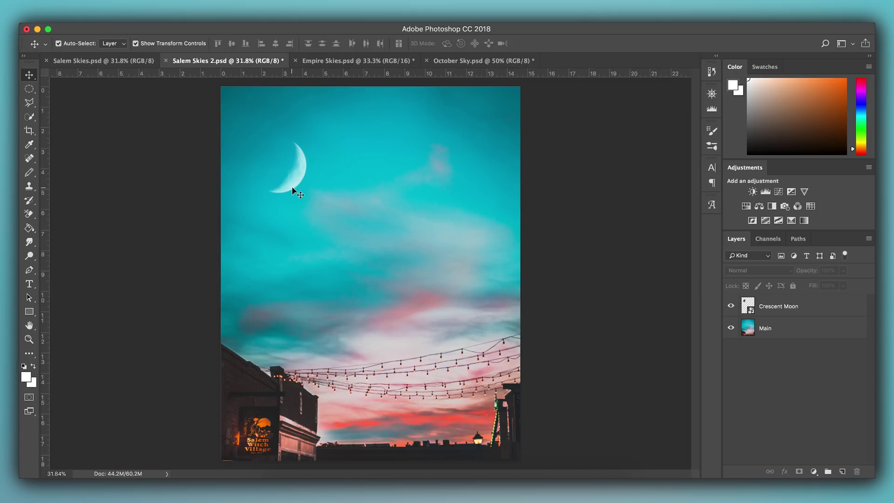
- Add a Curves adjustment layer above Crescent Moon and clip it to the moon layer
left_click(834, 311)
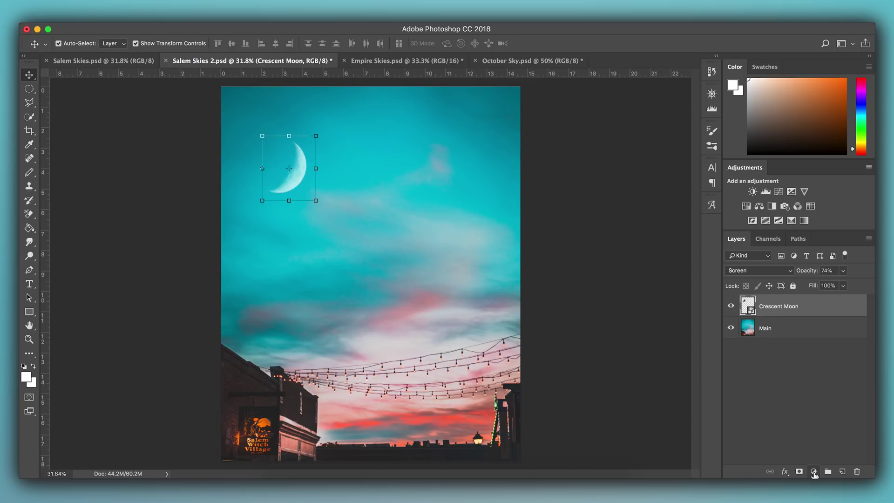
left_click(813, 472)
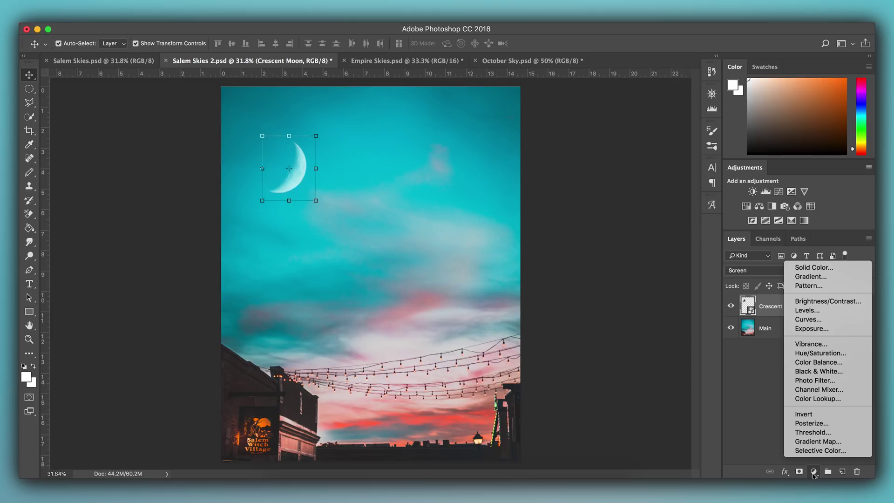
left_click(841, 321)
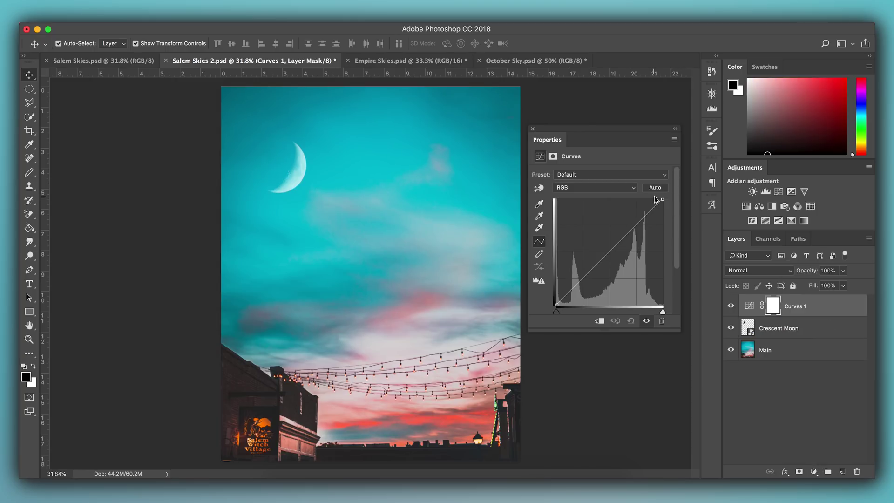
left_click(600, 321)
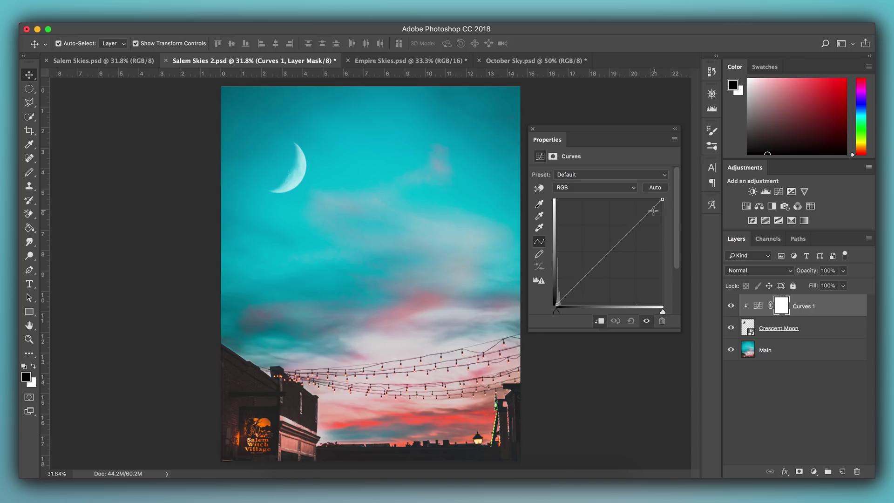
- Add four control points along the RGB curve, spread from the shadows to the highlights
left_click(573, 289)
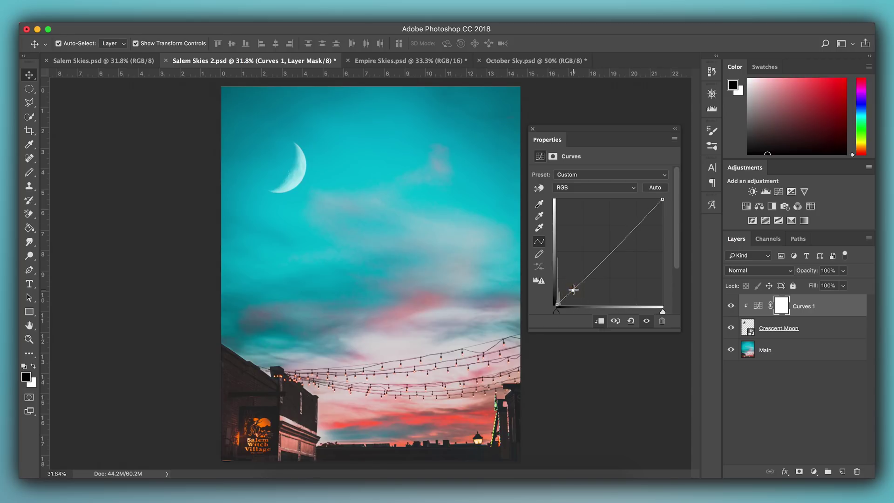
left_click(596, 268)
left_click(622, 239)
left_click(644, 219)
- Reshape the moon's RGB curve by pulling the upper midtones and highlights down while leaving the black point at zero
mouse_move(556, 309)
left_mouse_down()
mouse_move(568, 305)
mouse_move(554, 306)
mouse_move(558, 293)
left_mouse_up()
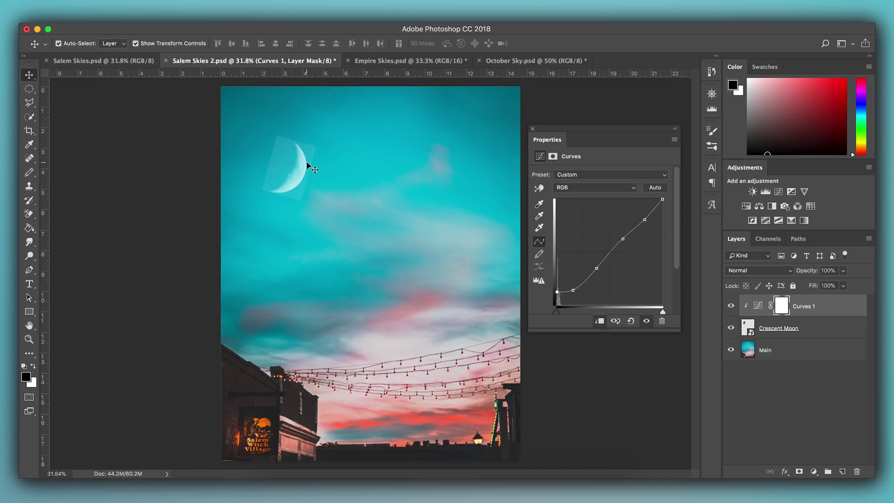
left_click_drag(556, 292, 607, 262)
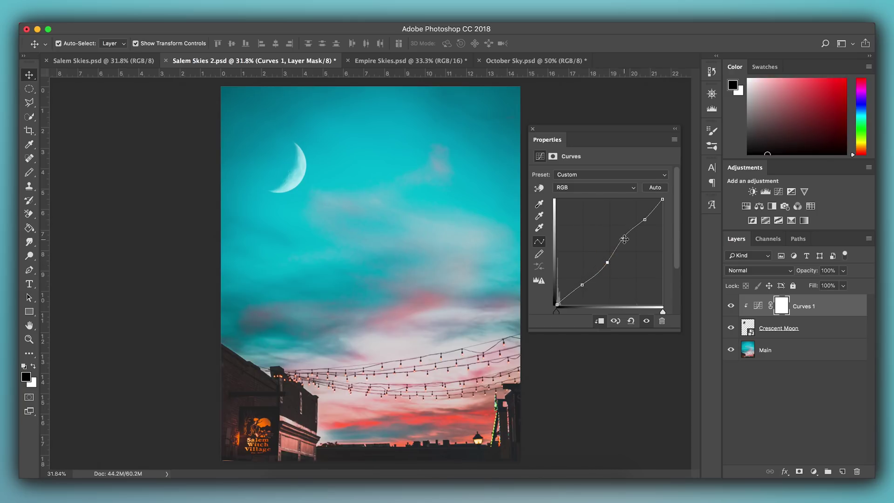
left_click_drag(624, 239, 650, 223)
left_click_drag(607, 262, 635, 242)
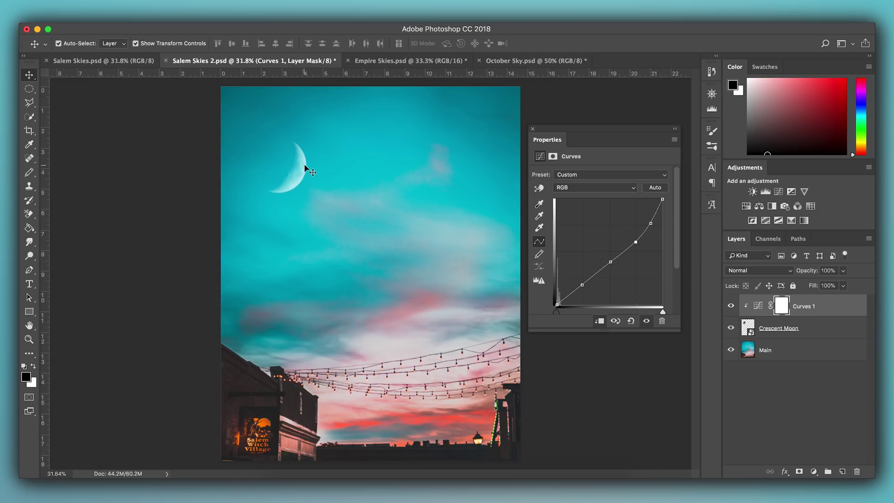
left_click(533, 129)
- Toggle the Curves adjustment's visibility to compare the moon with and without it
left_click(730, 306)
left_click(731, 306)
left_click(731, 308)
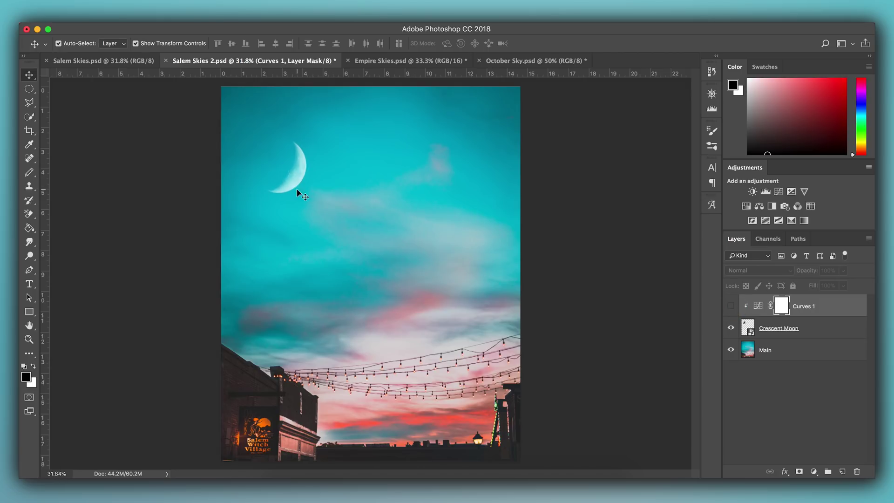
left_click(731, 306)
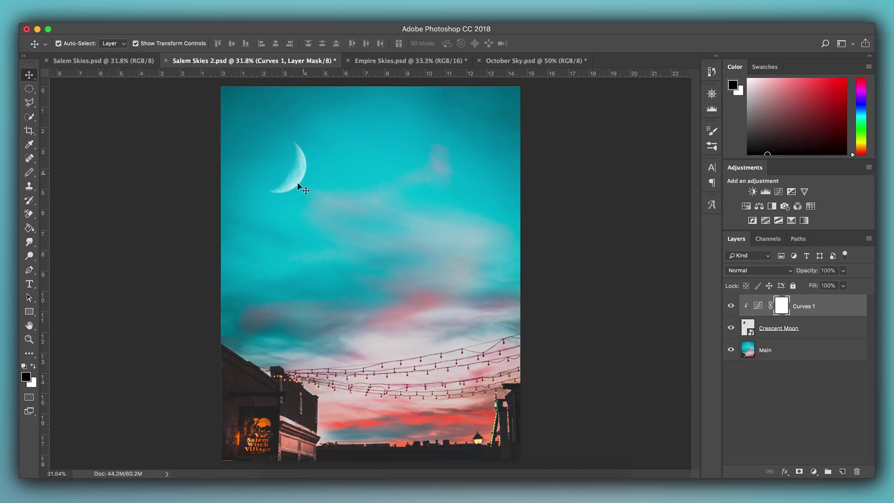
left_click(729, 306)
left_click(730, 306)
- Add a Hue/Saturation adjustment layer directly above Crescent Moon, clipped to the moon layer
left_click(819, 330)
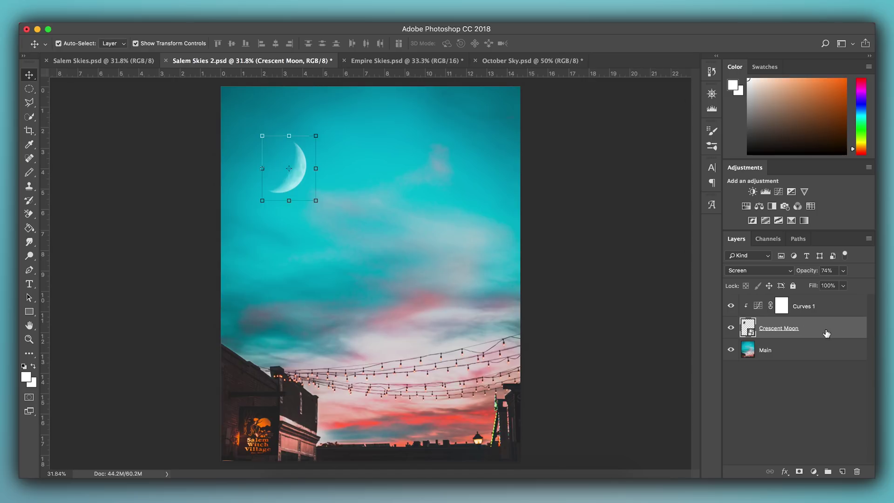
left_click(814, 471)
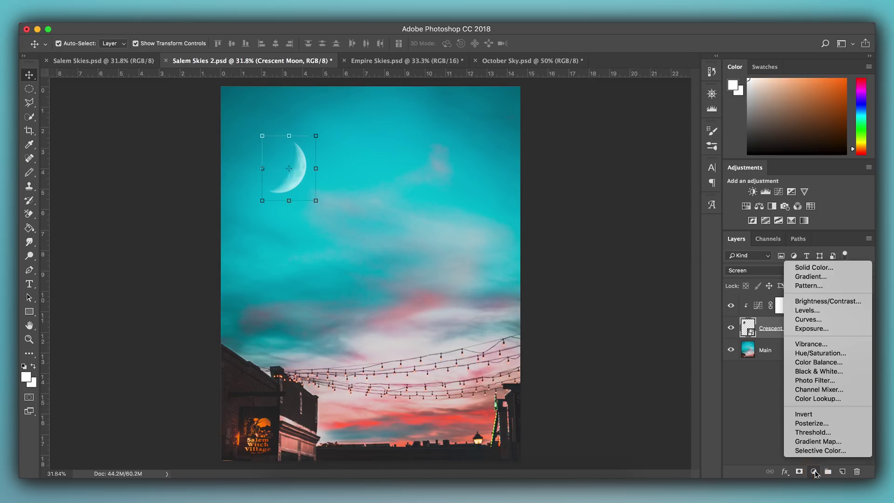
left_click(823, 355)
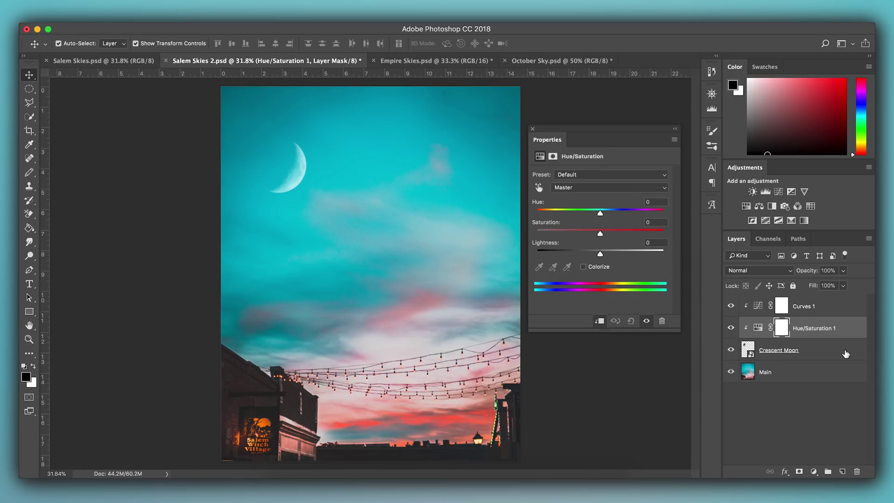
- Set the moon's Hue/Saturation adjustment to hue -45 and saturation +80 with Colorize off, and close its properties
left_click(583, 266)
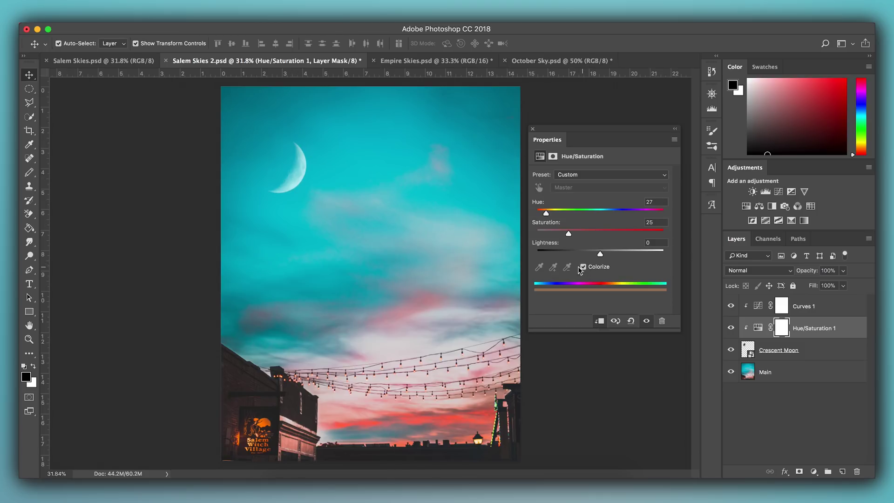
left_click(583, 267)
left_click_drag(601, 235, 679, 234)
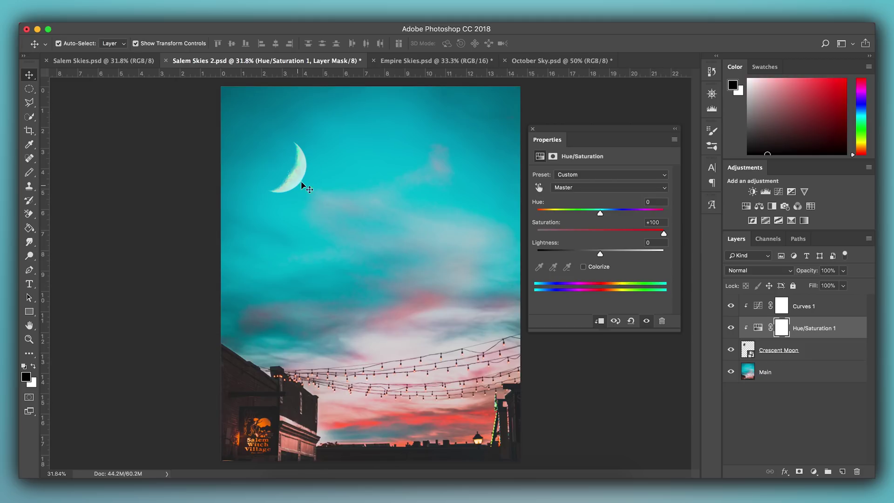
left_click_drag(600, 215, 568, 215)
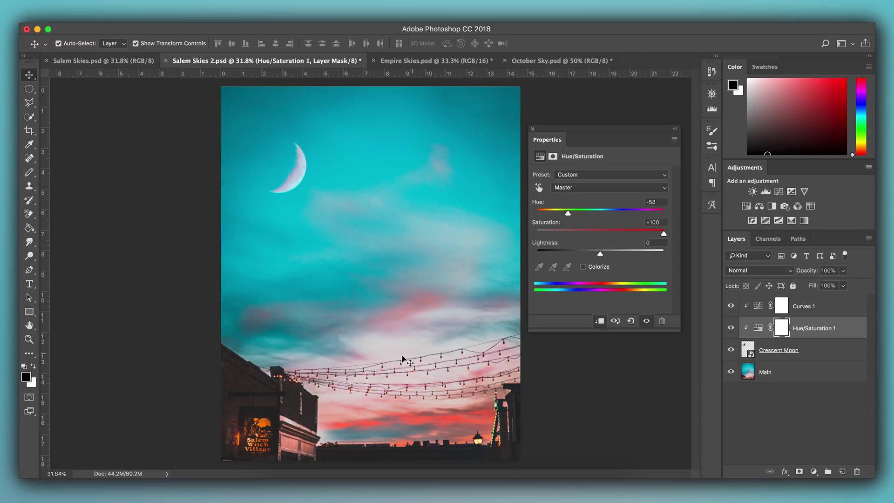
left_click_drag(567, 212, 571, 212)
mouse_move(665, 233)
left_mouse_down()
mouse_move(601, 231)
mouse_move(678, 234)
mouse_move(630, 226)
mouse_move(651, 228)
left_mouse_up()
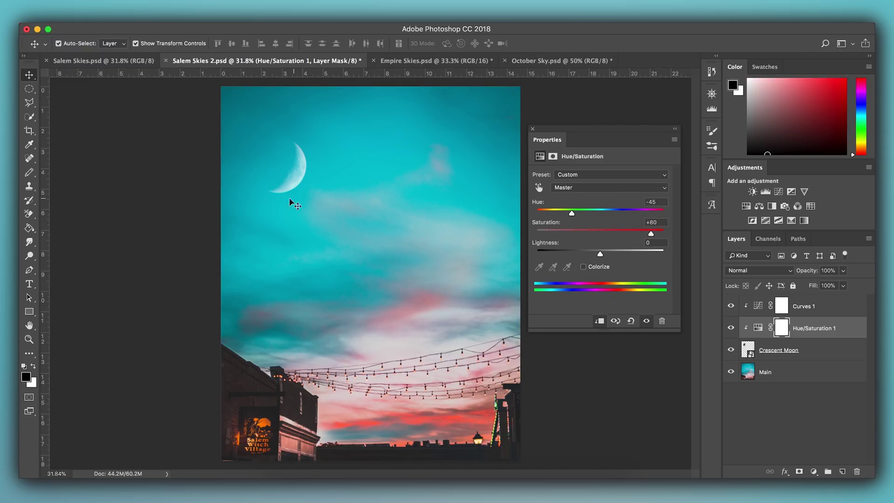
left_click(533, 129)
- Toggle the Hue/Saturation adjustment's visibility twice to compare the moon with and without it, leaving it shown and no layer selected
left_click(731, 328)
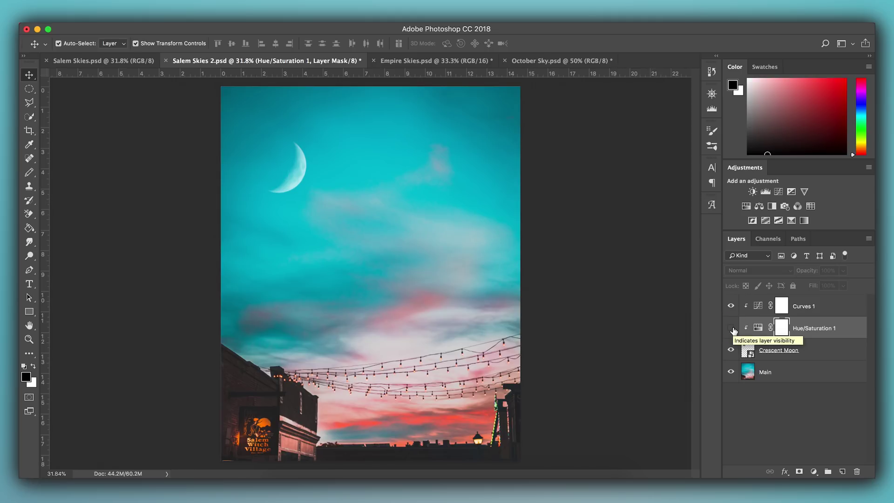
left_click(731, 328)
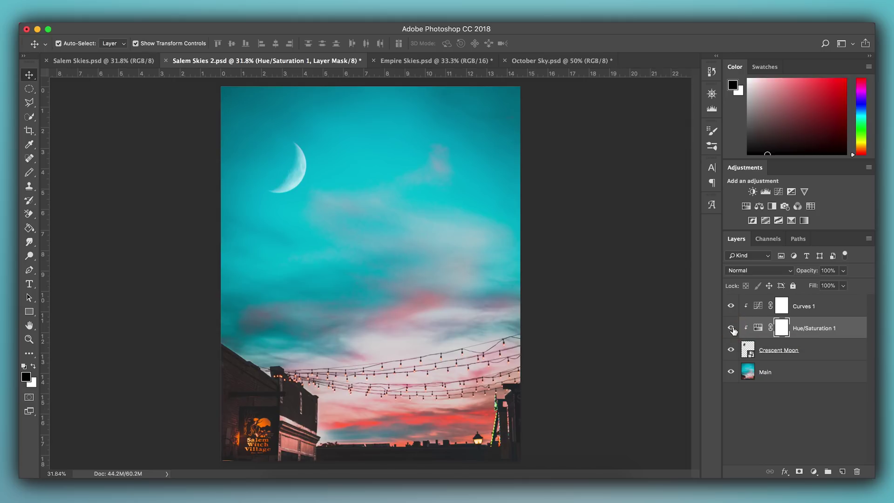
left_click(732, 329)
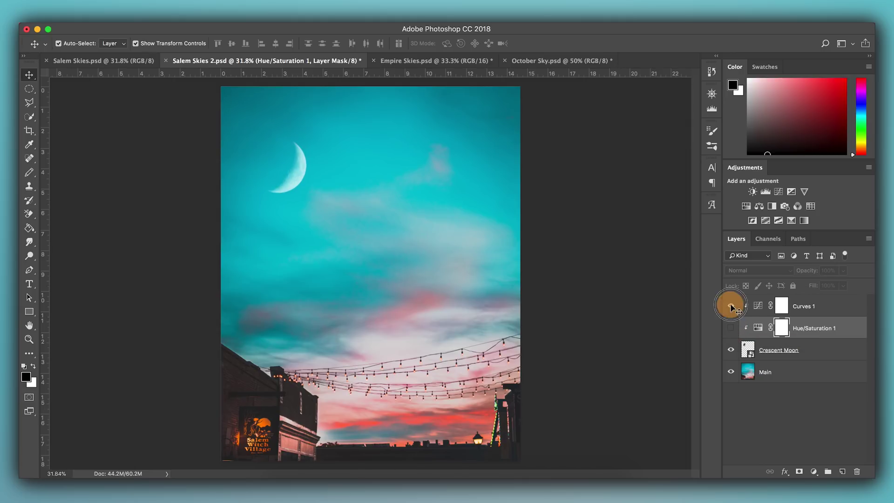
left_click(731, 328)
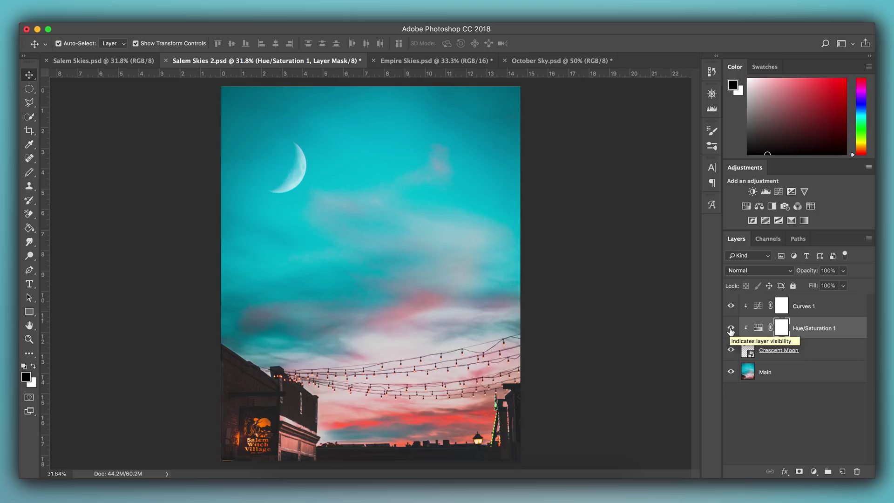
left_click(801, 419)
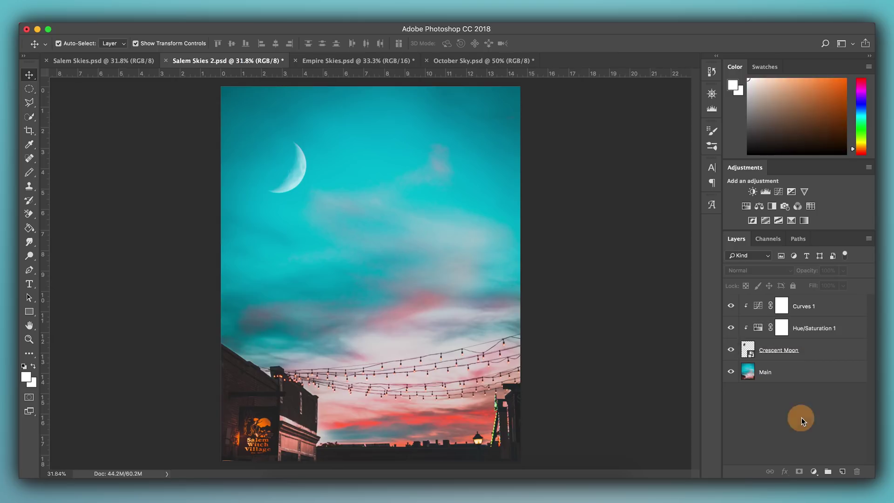
left_click(822, 351)
left_click(824, 305)
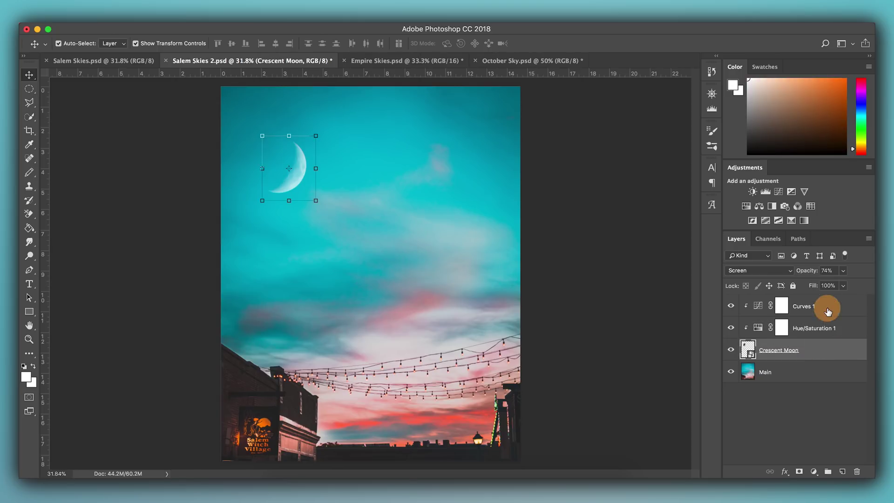
left_click(823, 326)
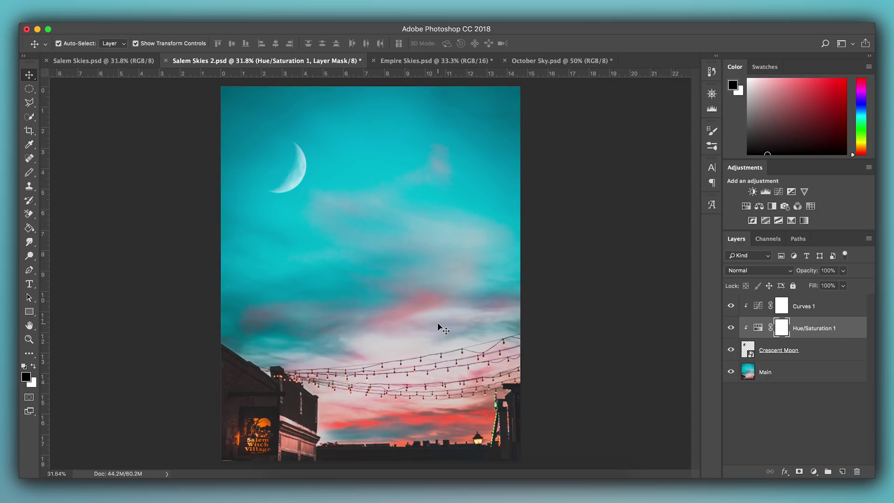
- Switch to Empire Skies.psd and repeatedly disable and enable the Moon layer's mask to compare the moon with and without it, leaving it enabled
left_click(452, 62)
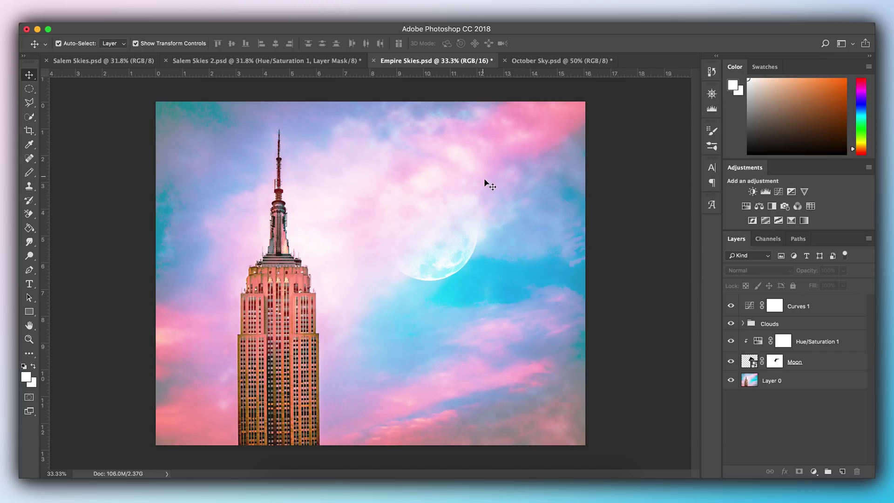
left_click(774, 361, "shift")
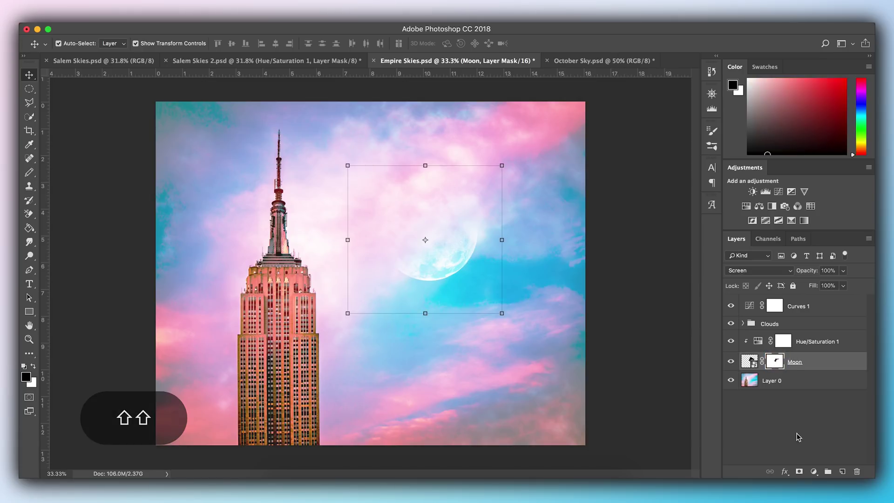
left_click(777, 362, "shift")
left_click(777, 362, "shift")
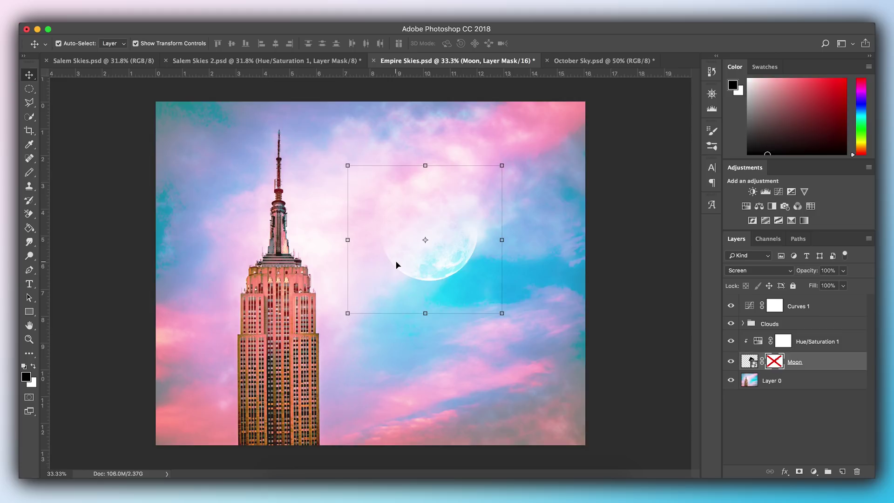
left_click(777, 365, "shift")
left_click(776, 365, "shift")
left_click(776, 365, "shift")
left_click(776, 364, "shift")
left_click(777, 366, "shift")
left_click(776, 366, "shift")
left_click(777, 366, "shift")
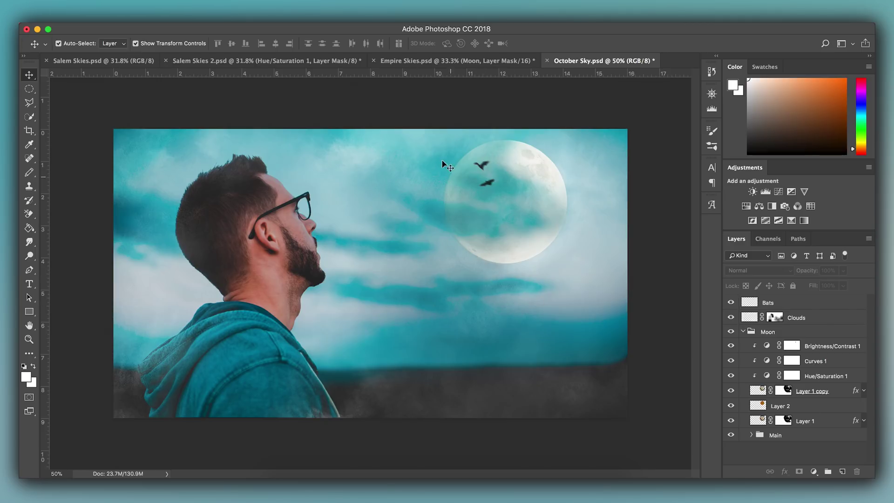
- Disable and re-enable Layer 1's mask in October Sky.psd to compare the moon, and return to the Salem Skies.psd document
left_click(787, 420)
left_click(787, 422, "shift")
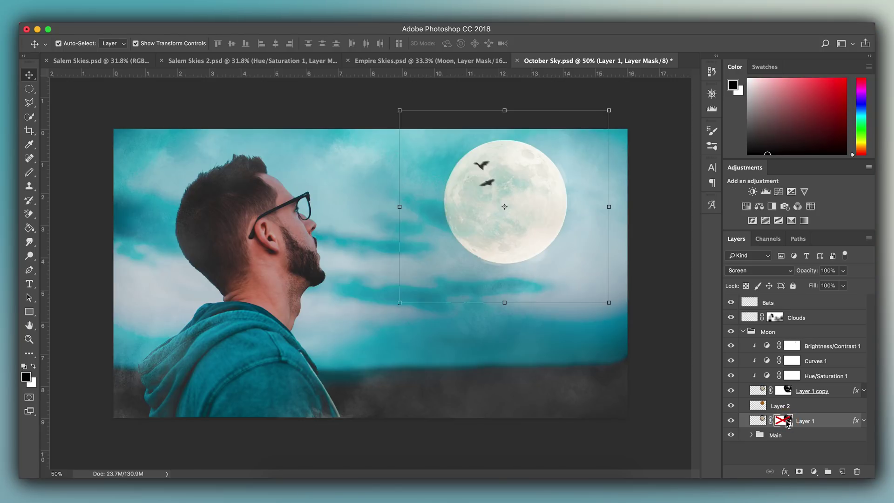
left_click(786, 421, "shift")
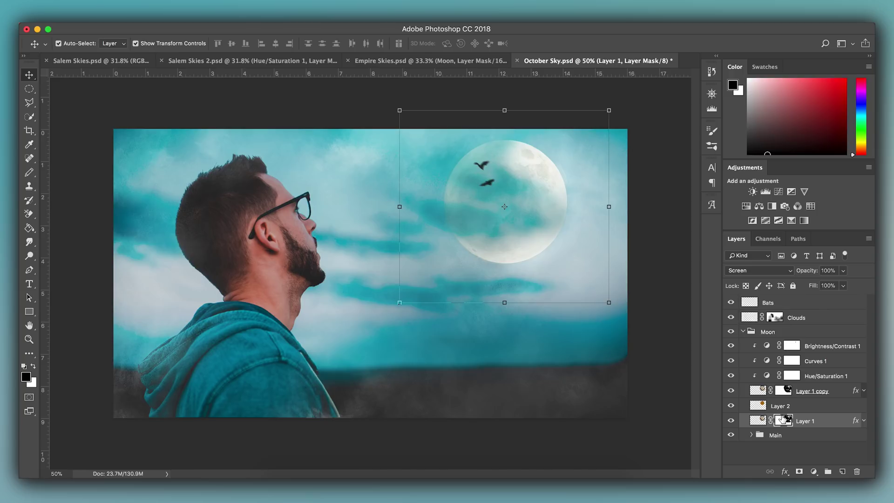
left_click(744, 450)
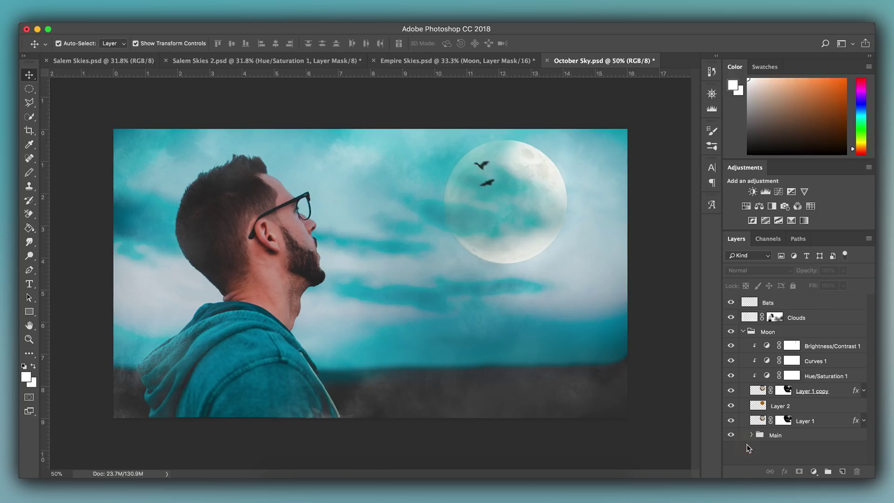
key("ctrl+shift+Tab")
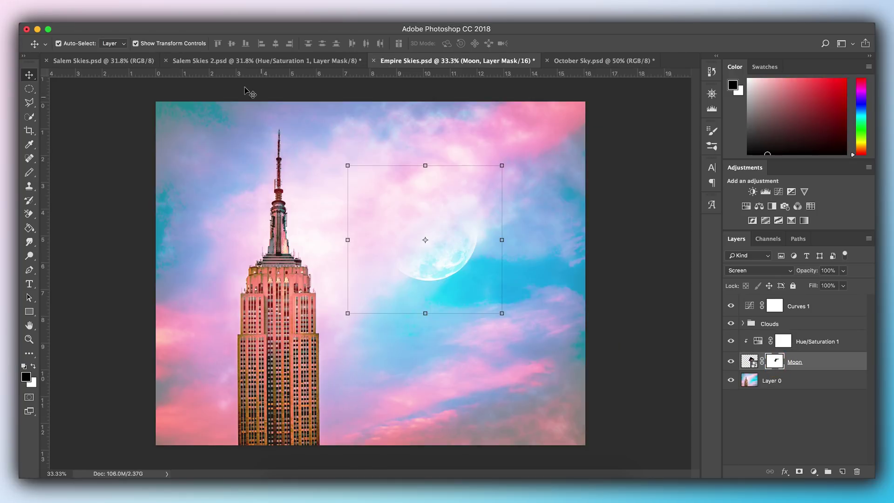
left_click(132, 65)
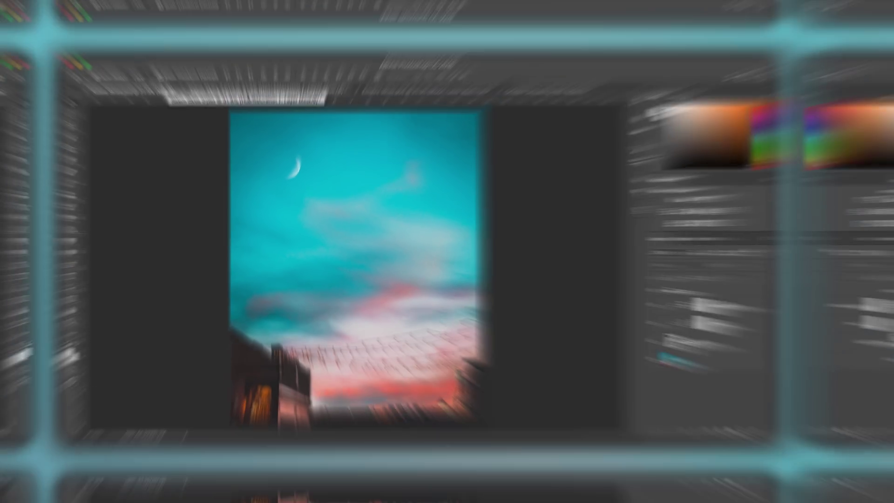